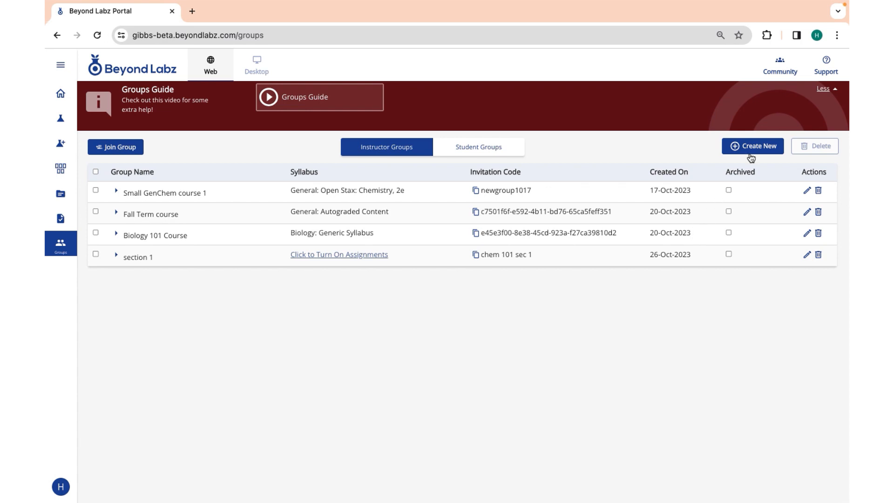
Create the 'Winter Term course' group with a custom invitation code and dismiss the confirmation
click(455, 263)
text(Winter Term course)
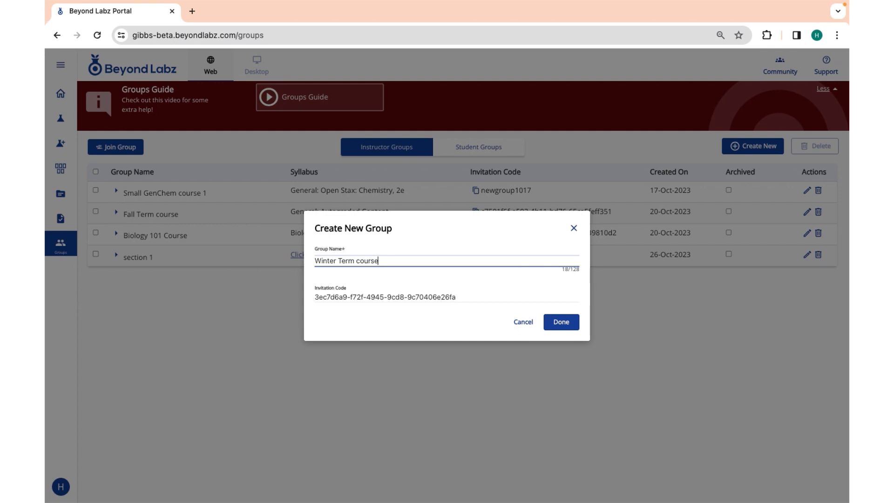
key(Tab)
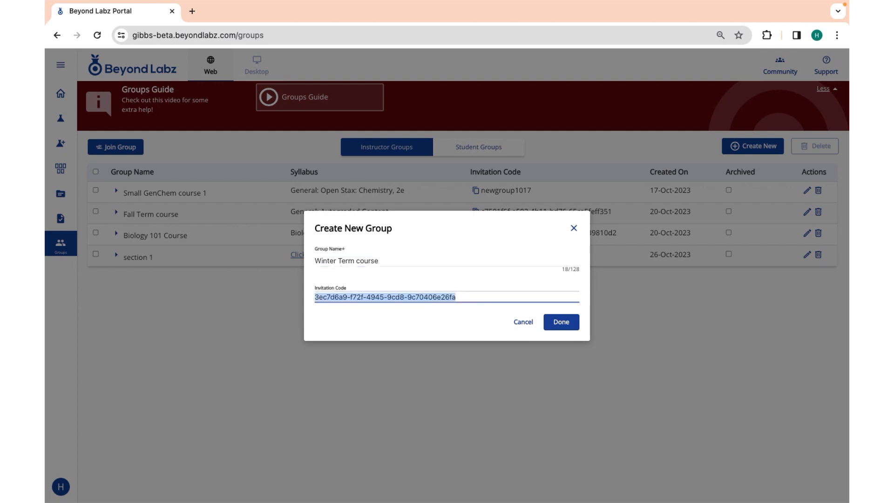
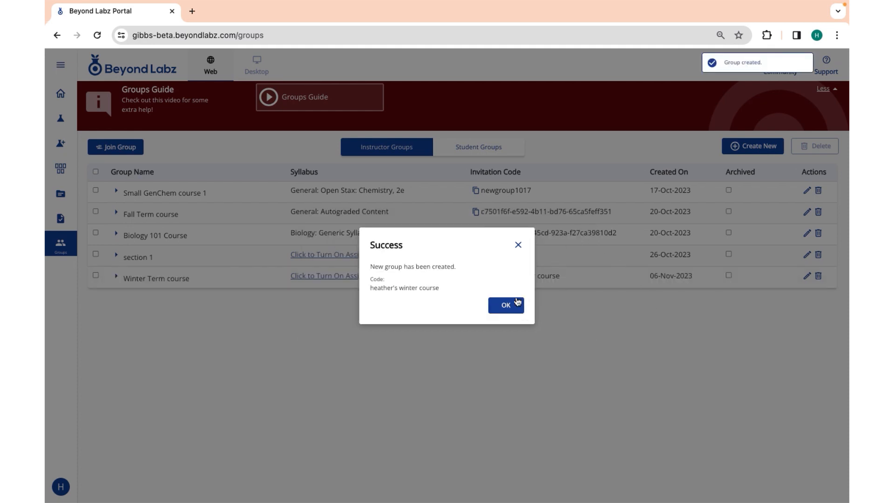
click(517, 304)
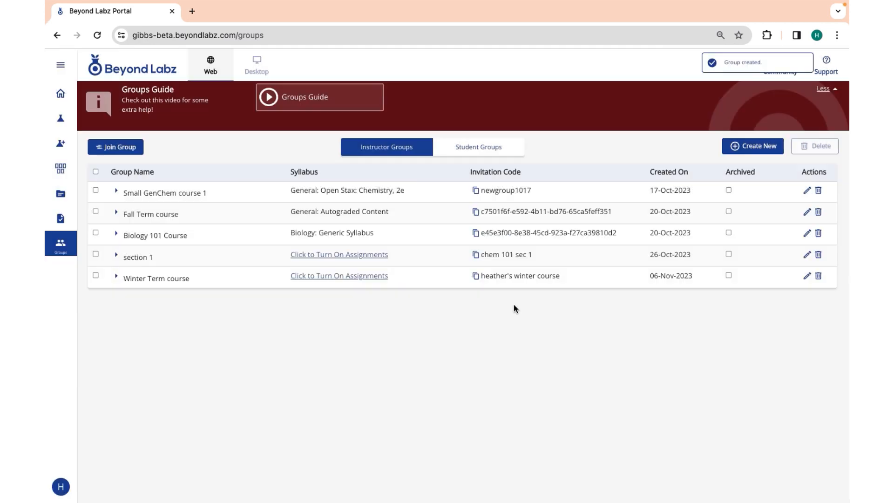
Turn on assignments for Winter Term course and preview the Density of Solids and Liquids lab
click(356, 277)
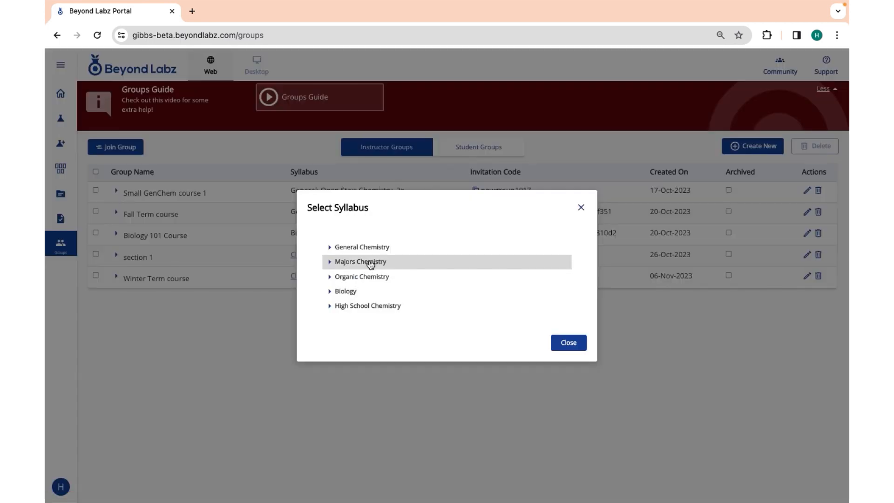
click(358, 248)
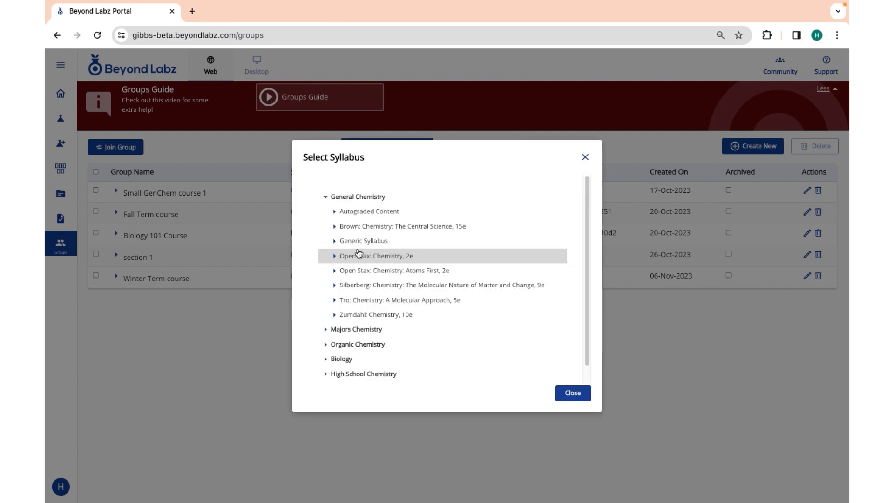
click(352, 257)
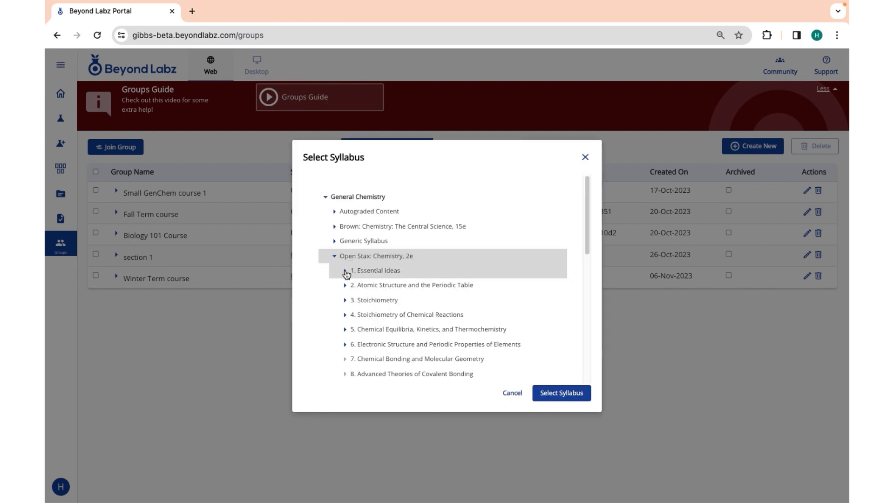
click(346, 272)
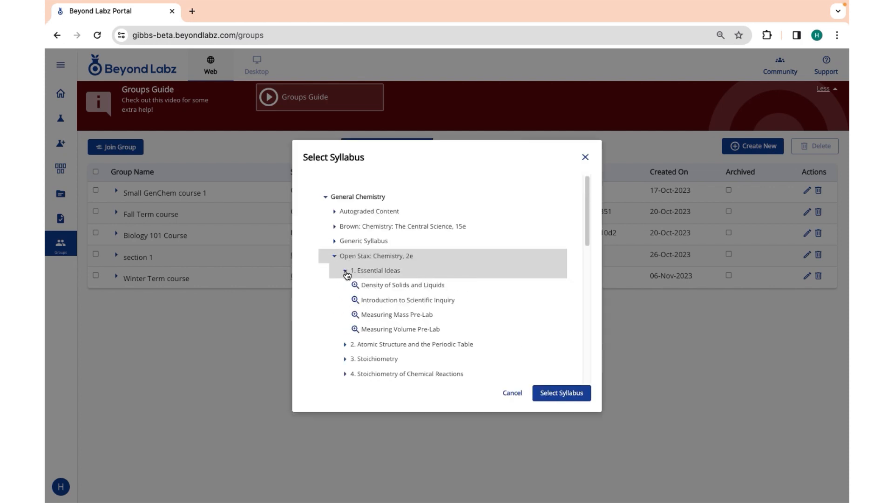
click(383, 290)
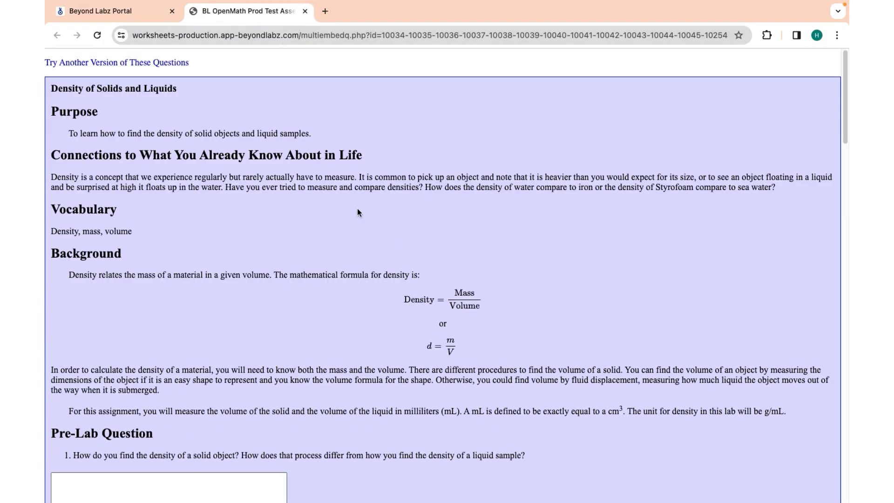
click(298, 10)
click(305, 11)
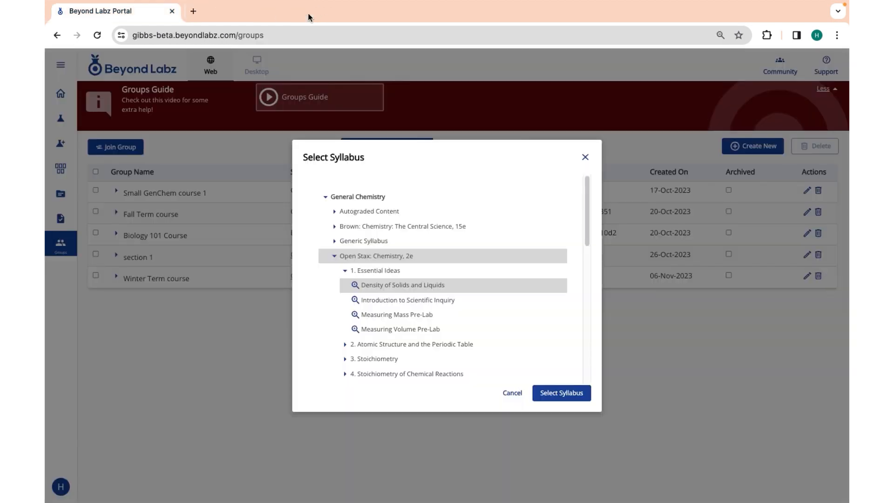
Apply the General Chemistry Autograded Content syllabus and go to the Assignments page
click(335, 258)
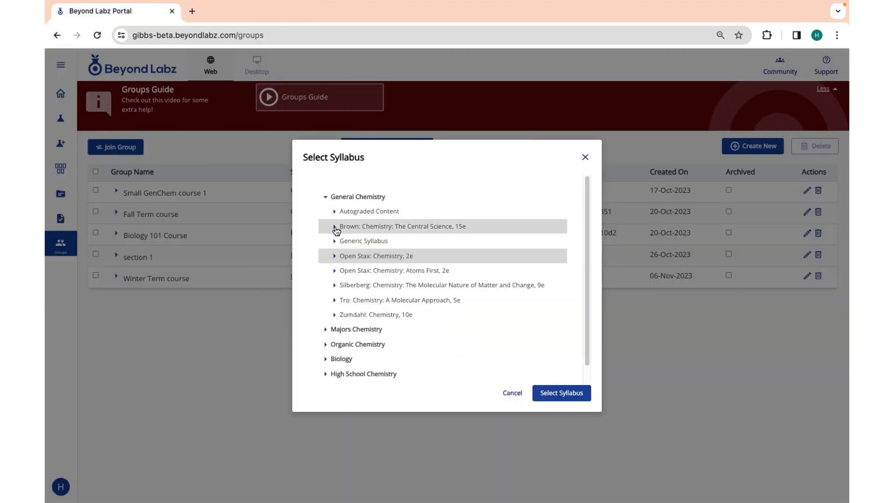
click(357, 214)
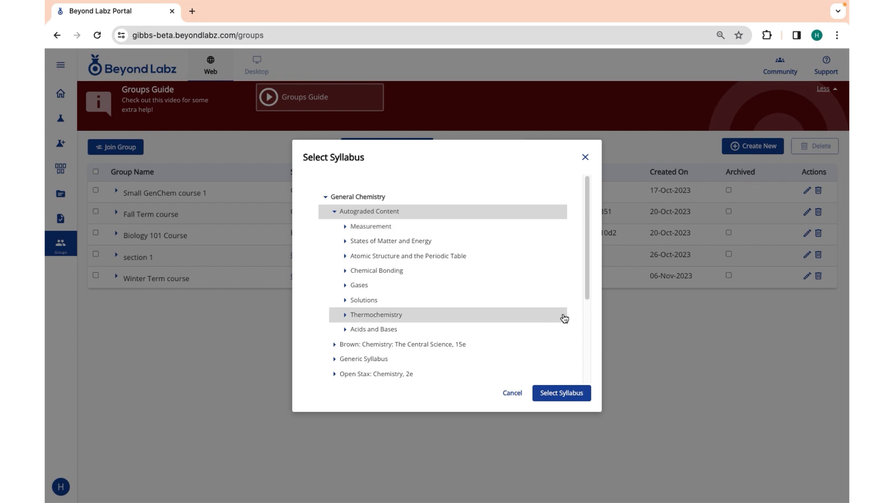
click(561, 393)
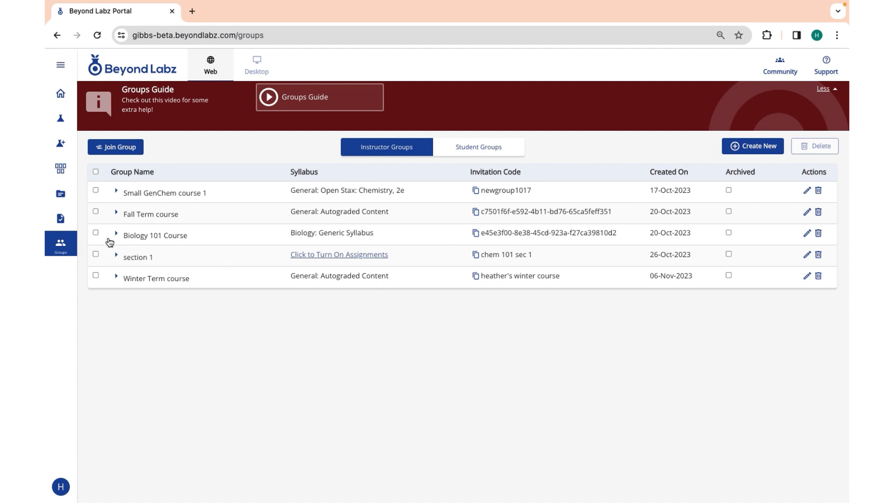
click(62, 220)
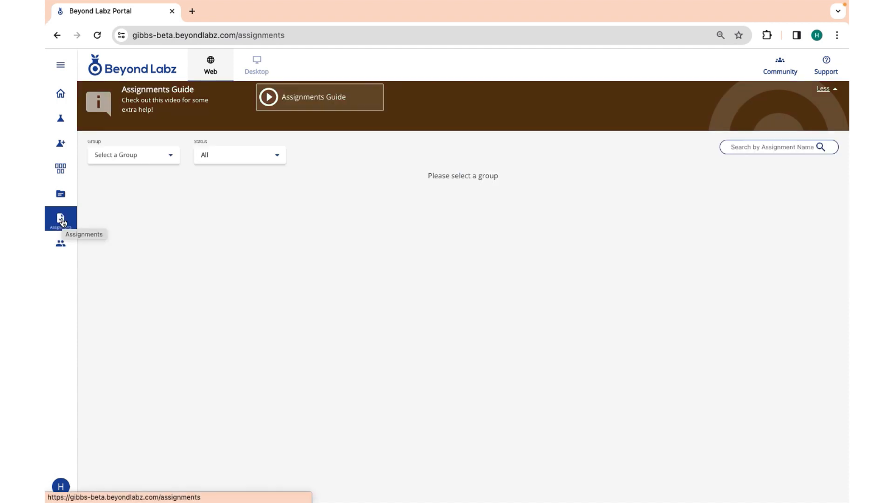
For Winter Term course, make Measuring Mass Pre-Lab available Nov 6, 8:00 AM, due Nov 10
click(145, 161)
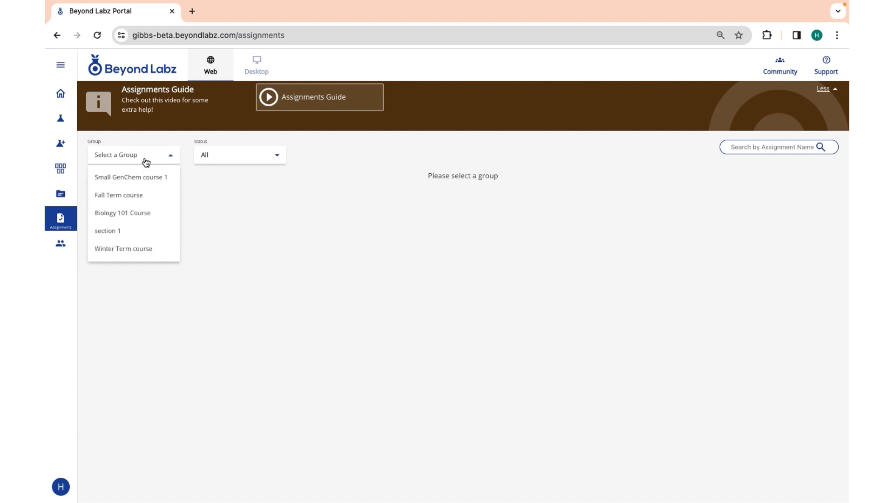
click(143, 249)
click(100, 204)
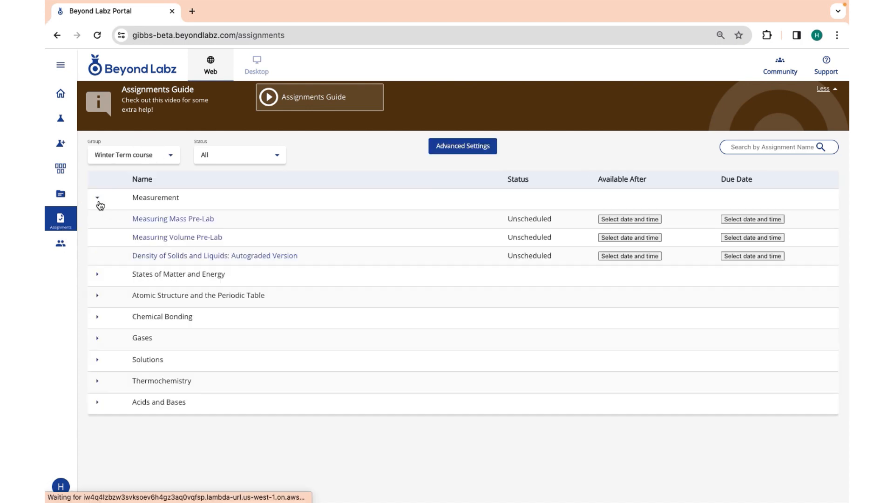
click(649, 219)
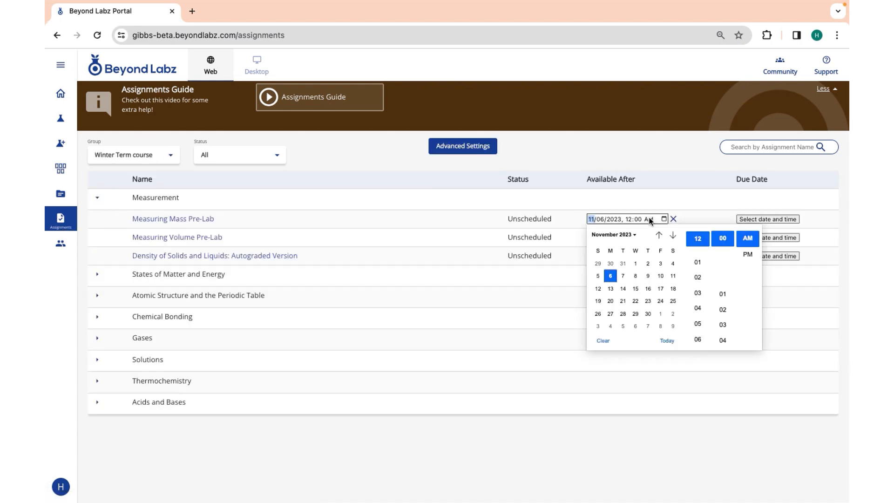
click(613, 277)
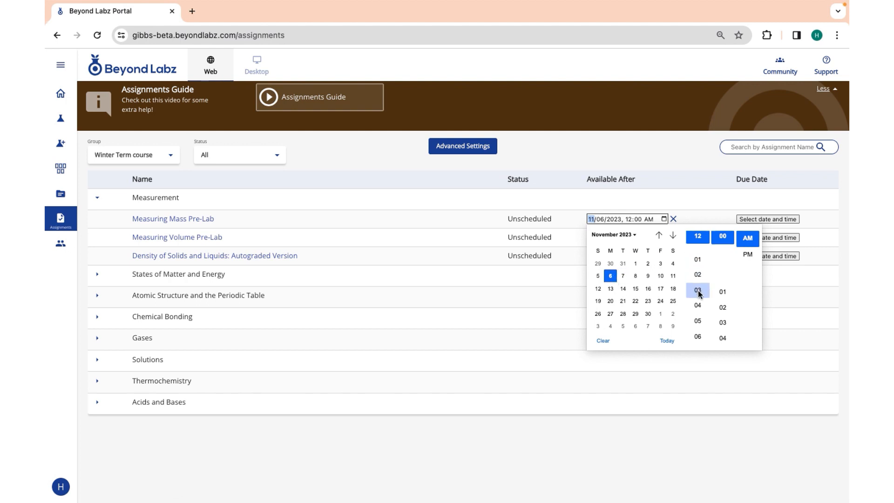
scroll(698, 334, down, 1)
scroll(698, 335, down, 3)
click(697, 335)
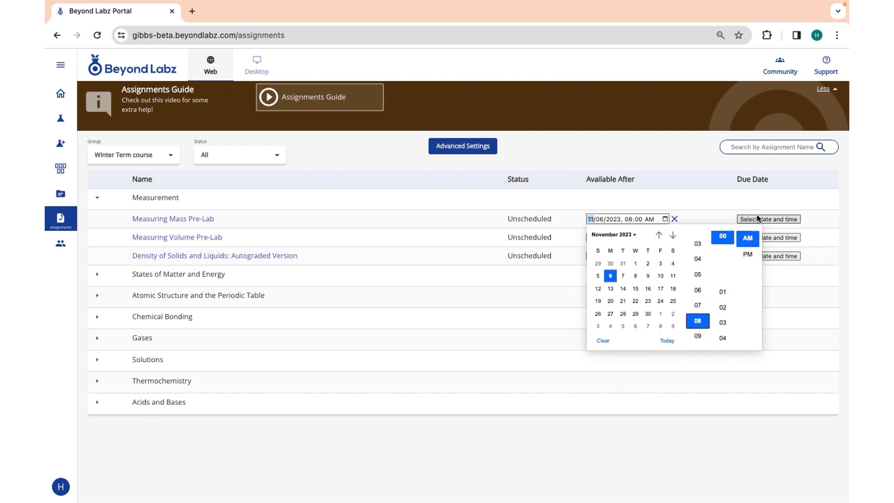
click(777, 215)
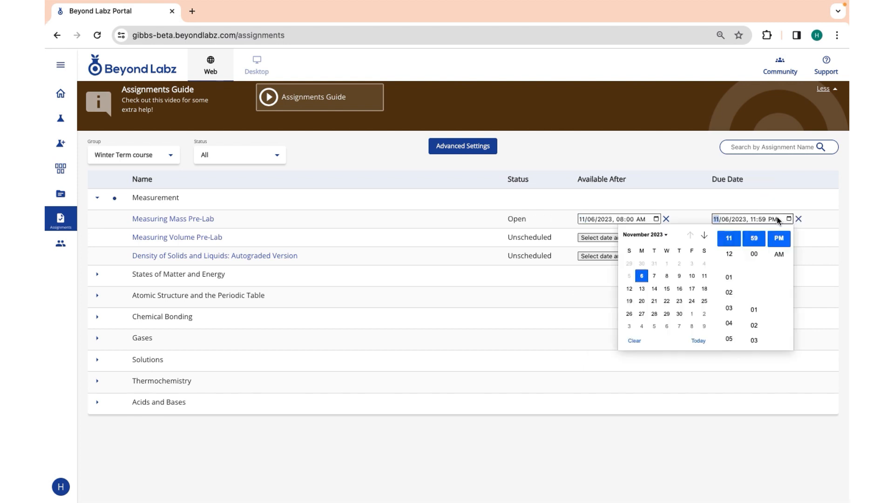
click(692, 277)
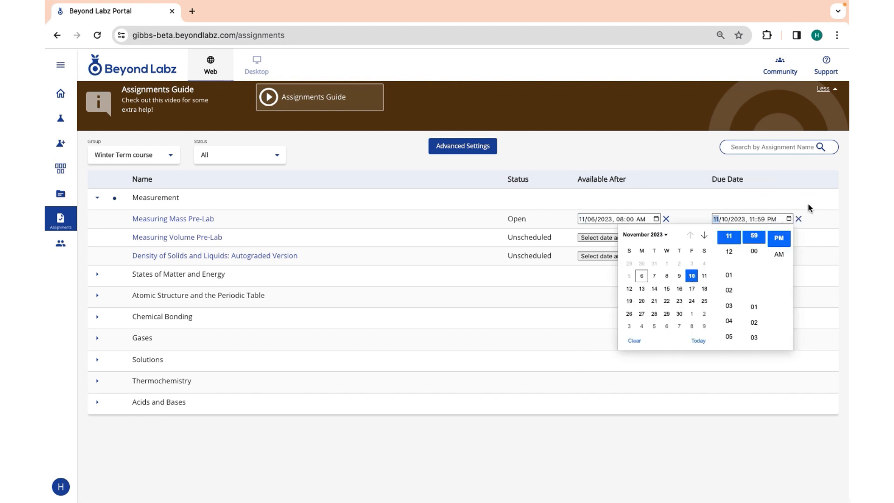
click(824, 215)
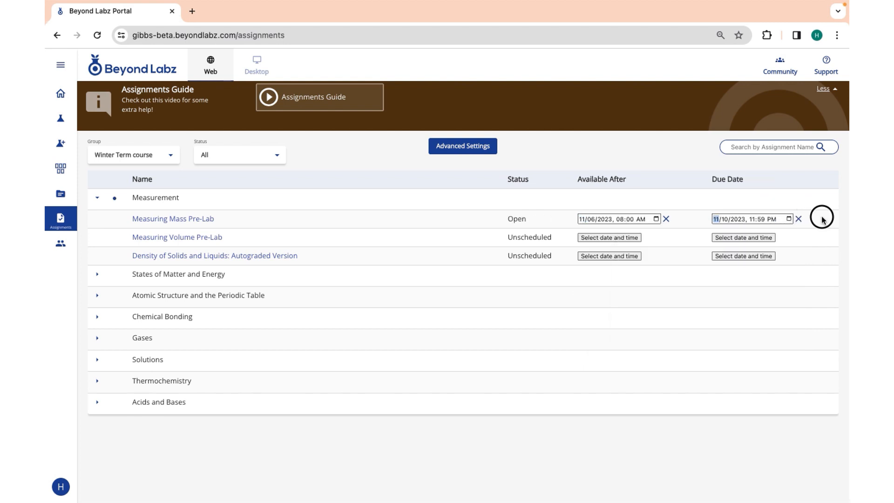
Make the Density lab available November 10 and due November 13
click(610, 255)
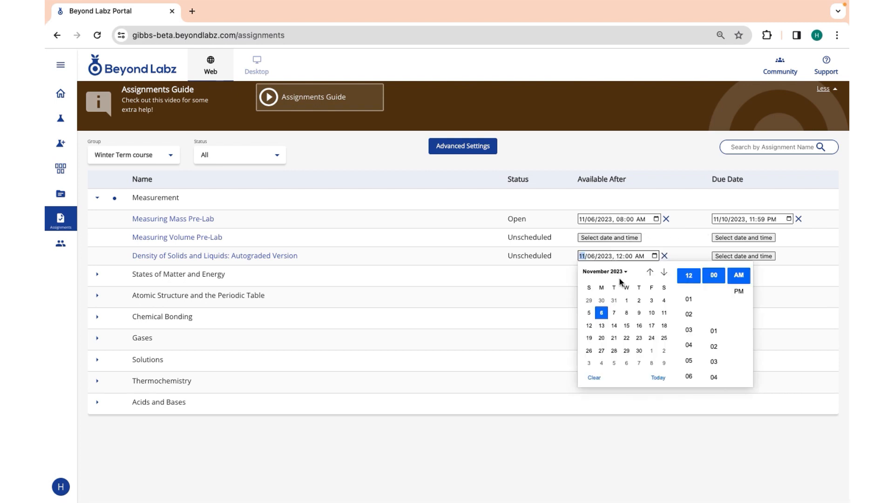
click(650, 312)
click(744, 259)
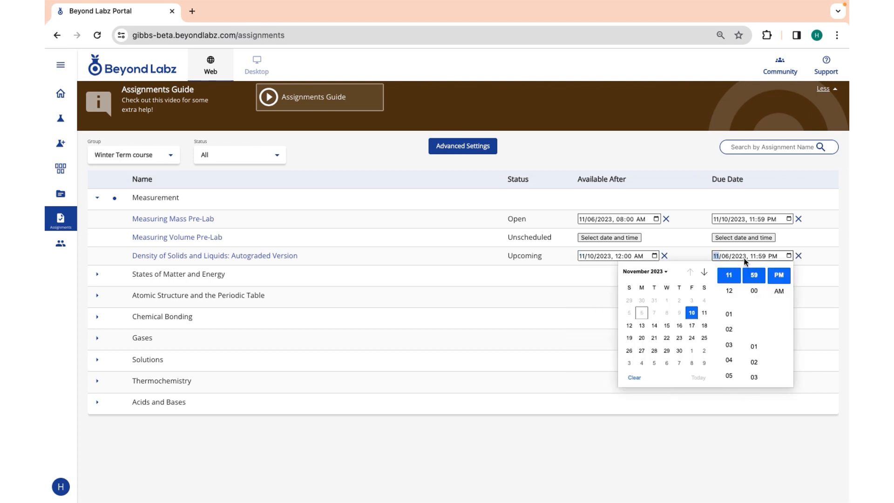
click(642, 325)
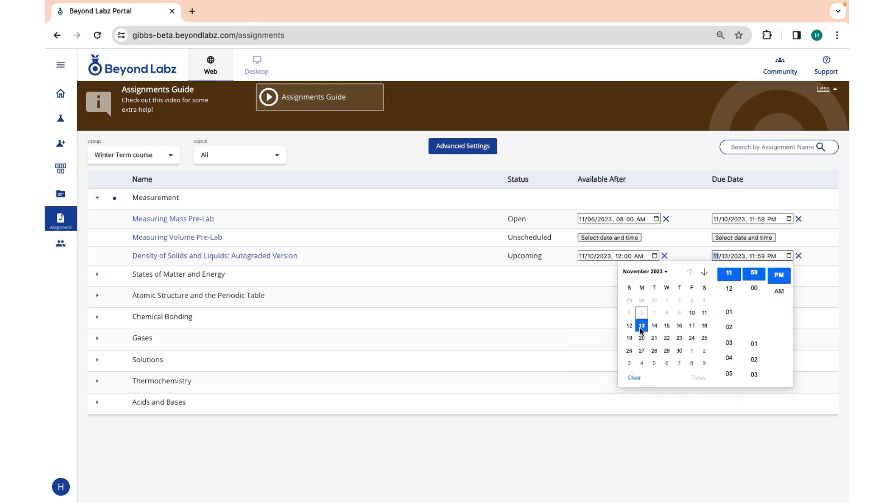
click(809, 255)
click(140, 363)
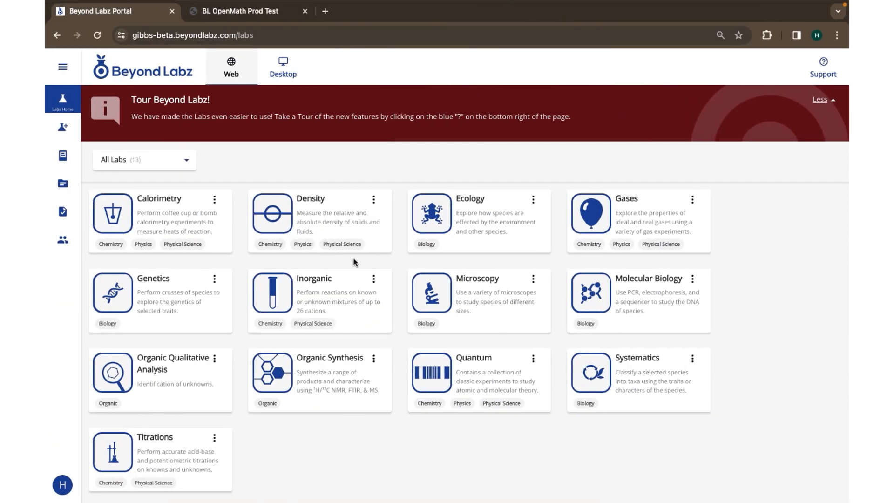
As the student, go from Assignments to the Groups page and open the Join Group form
click(62, 212)
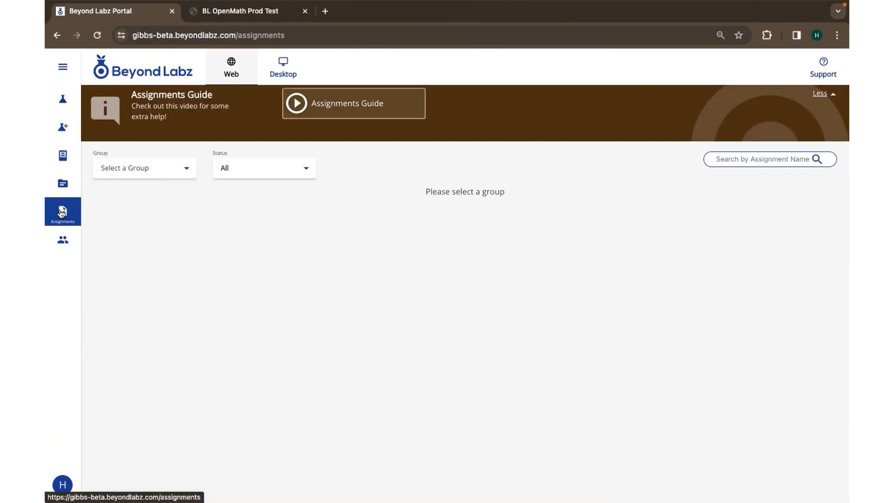
click(71, 245)
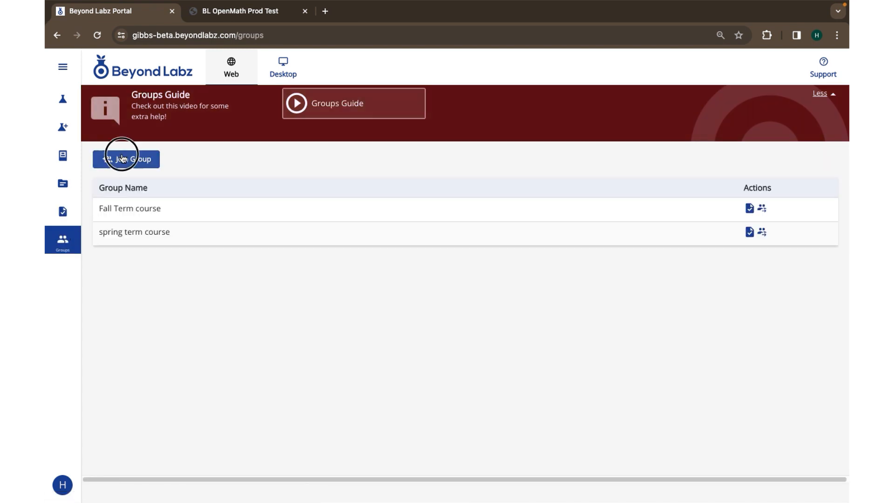
click(122, 158)
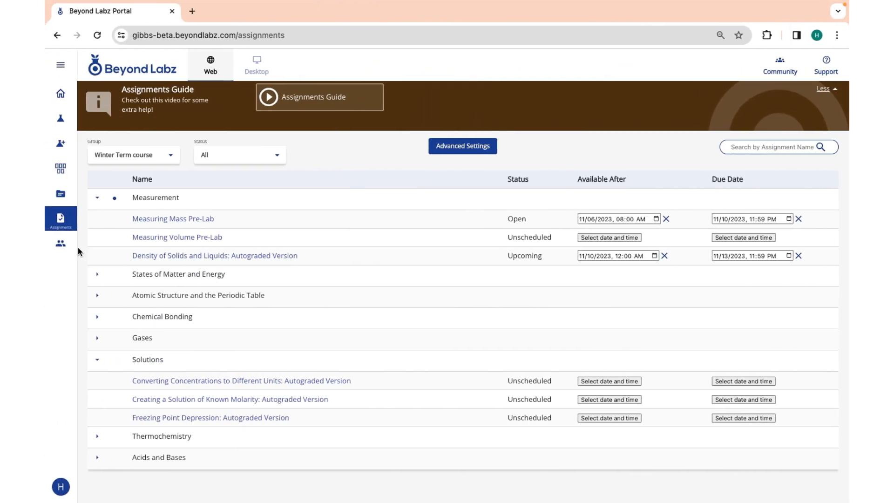
Copy the Winter Term course invitation code and join the group with it as the student
click(60, 245)
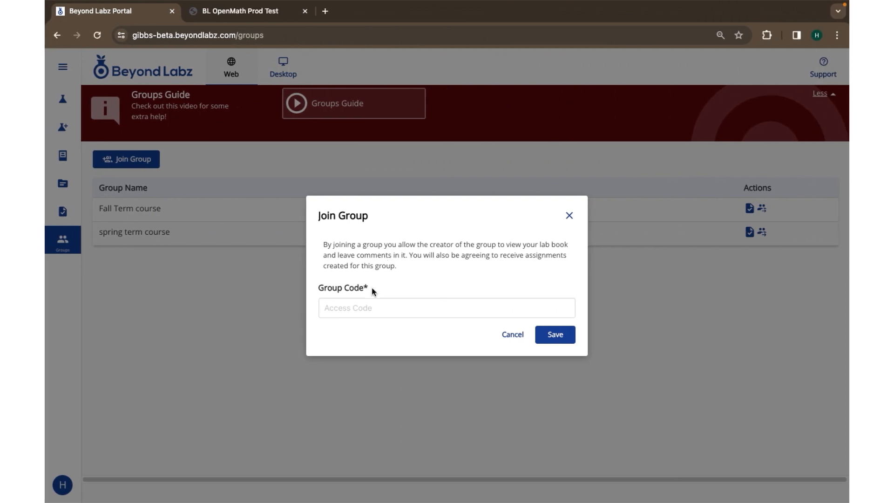
click(371, 308)
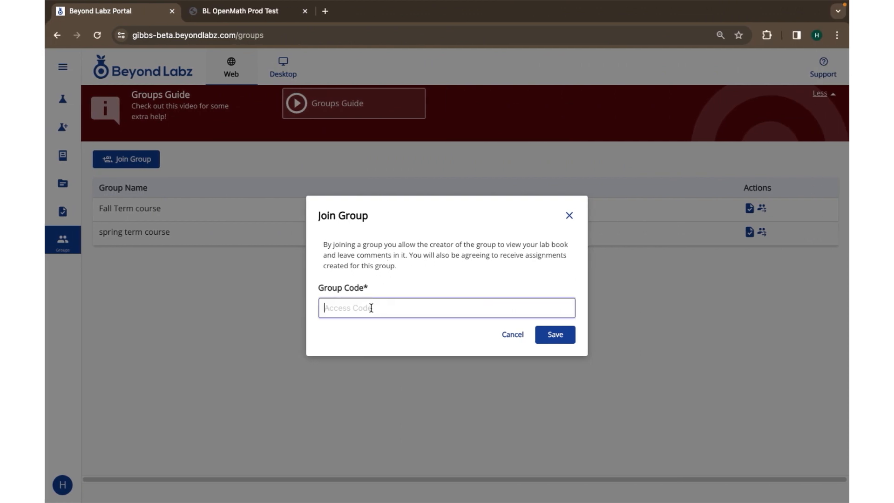
click(568, 335)
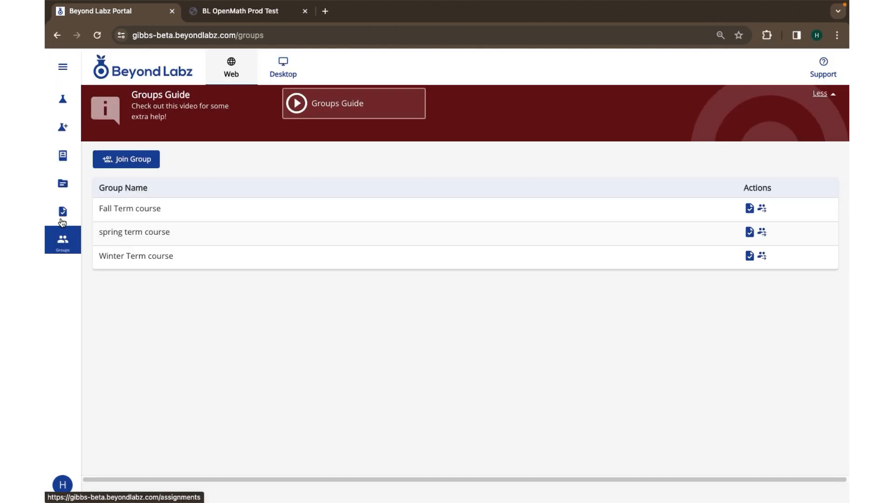
Show the student's assignments for Winter Term course
click(62, 218)
click(136, 172)
click(136, 239)
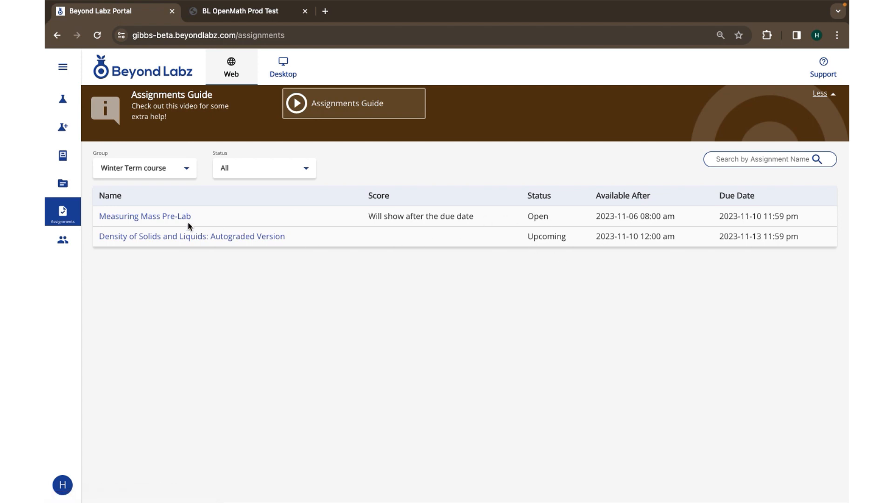
Start and scroll through Measuring Mass Pre-Lab, then open and exit Density of Solids and Liquids
click(172, 217)
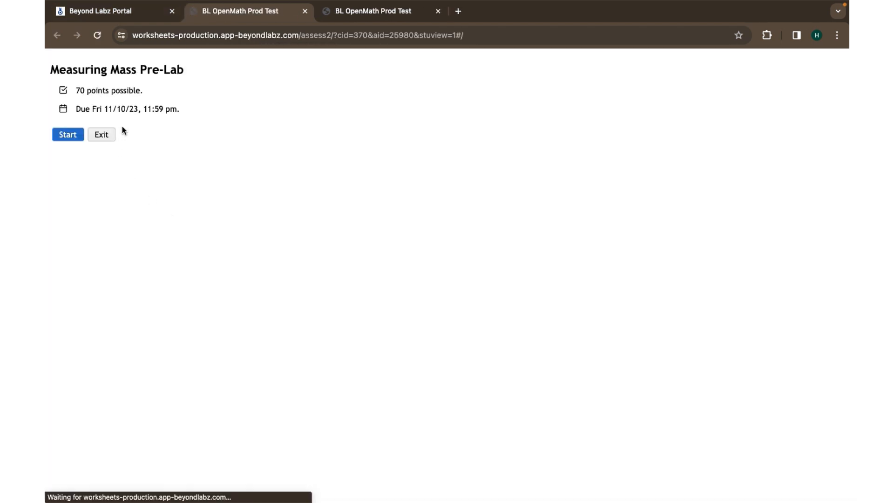
click(64, 135)
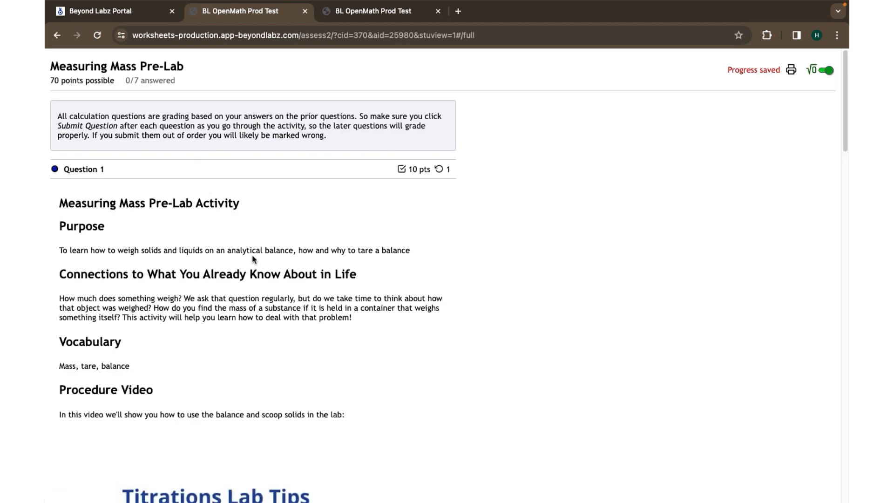
scroll(252, 253, down, 15)
scroll(230, 251, down, 6)
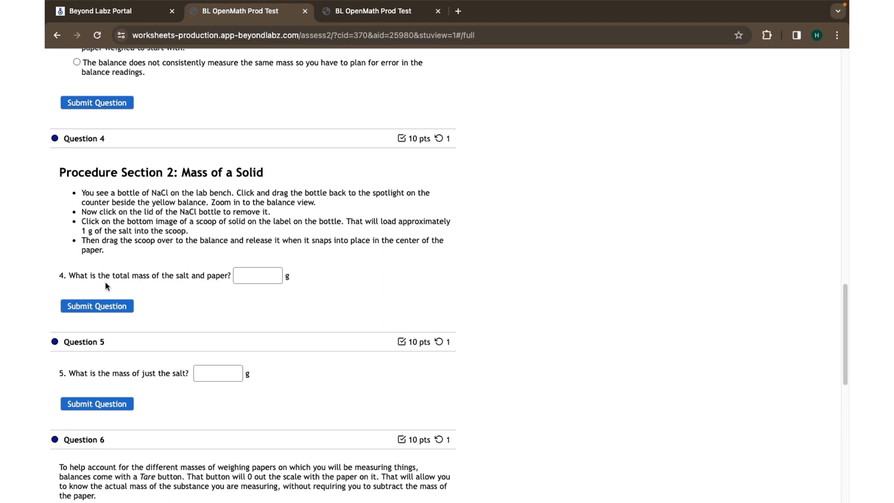
click(306, 11)
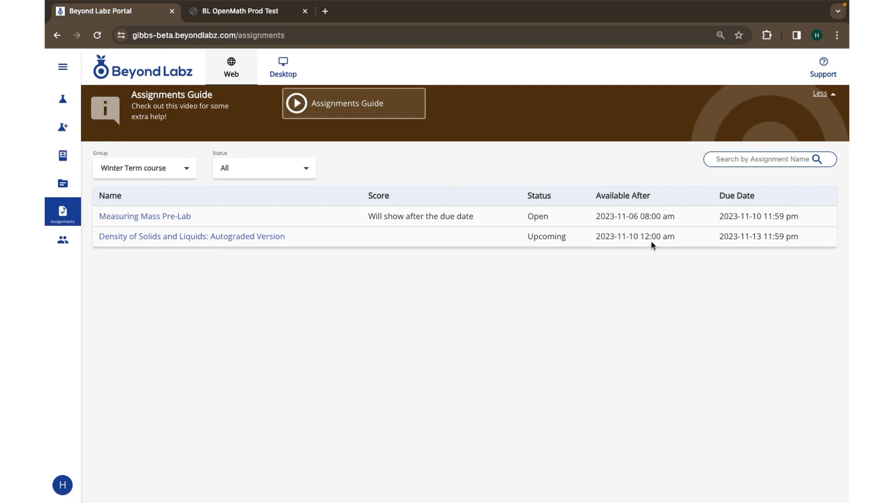
click(172, 237)
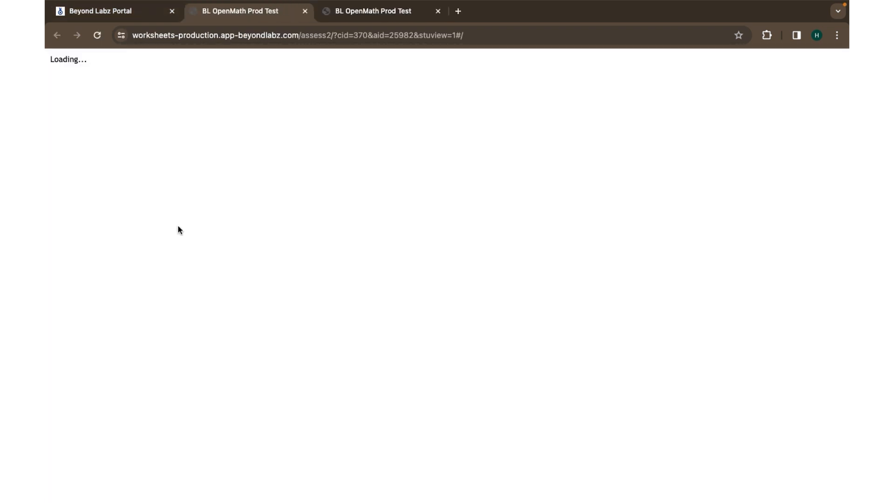
click(58, 113)
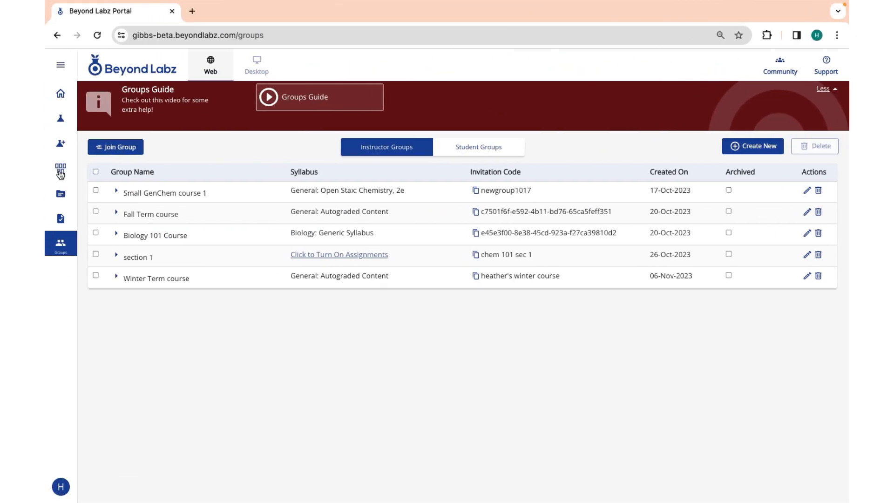
Open the Fall Term course portfolio and the student's Rutherford's Experiment attempt scored 30/70
click(60, 172)
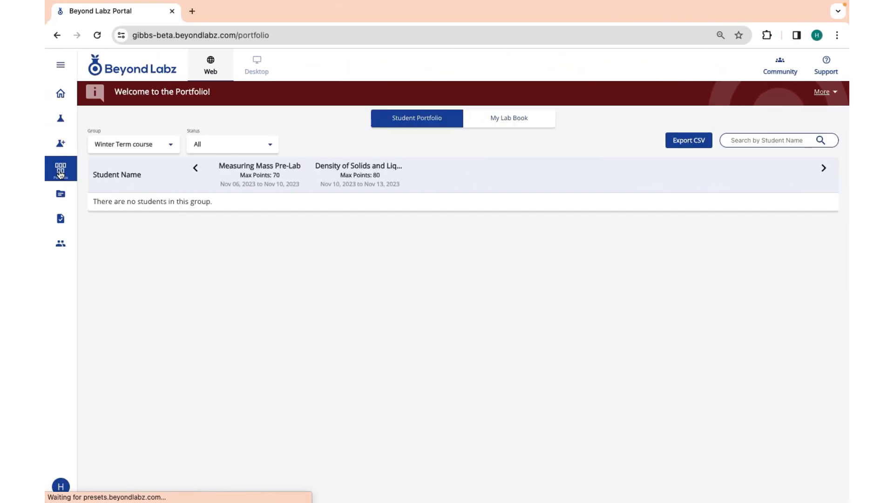
click(134, 147)
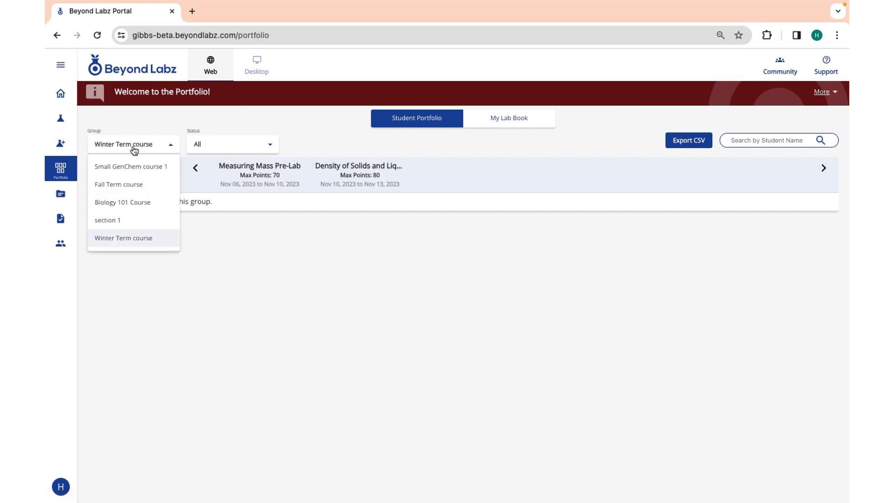
click(140, 185)
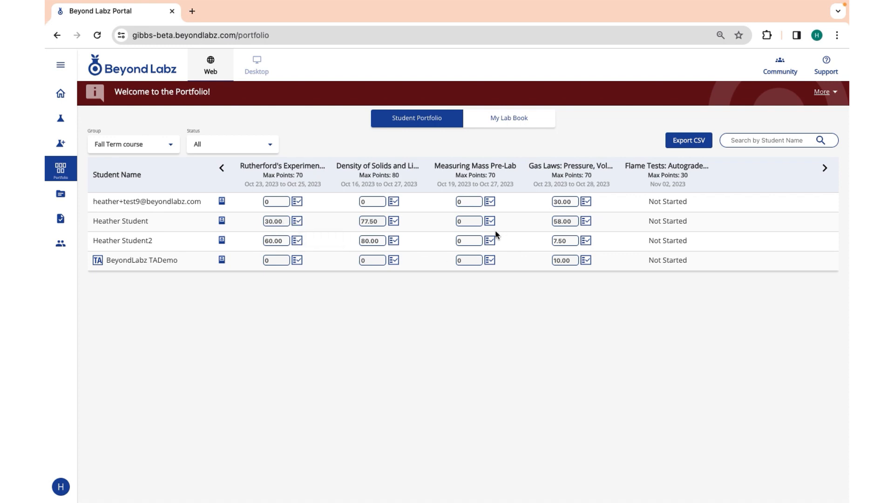
click(298, 223)
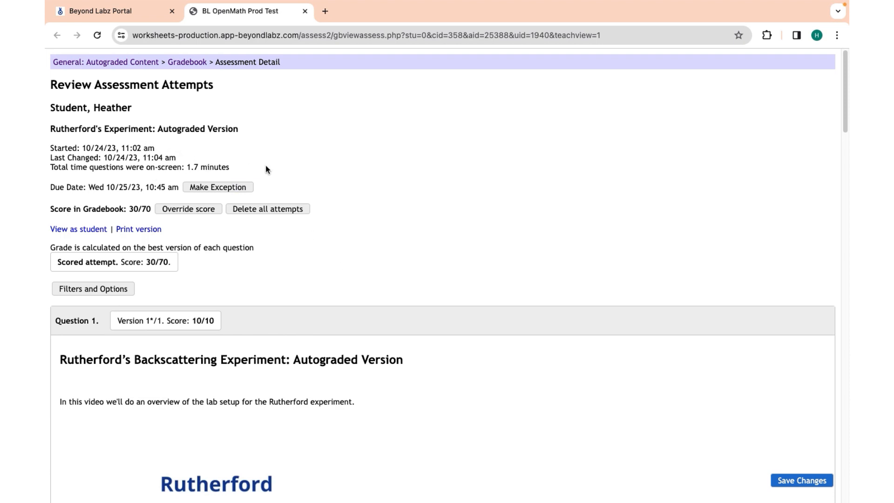
Add the feedback 'good job' to Question 1, save, and return to the portfolio tab
scroll(337, 203, down, 1)
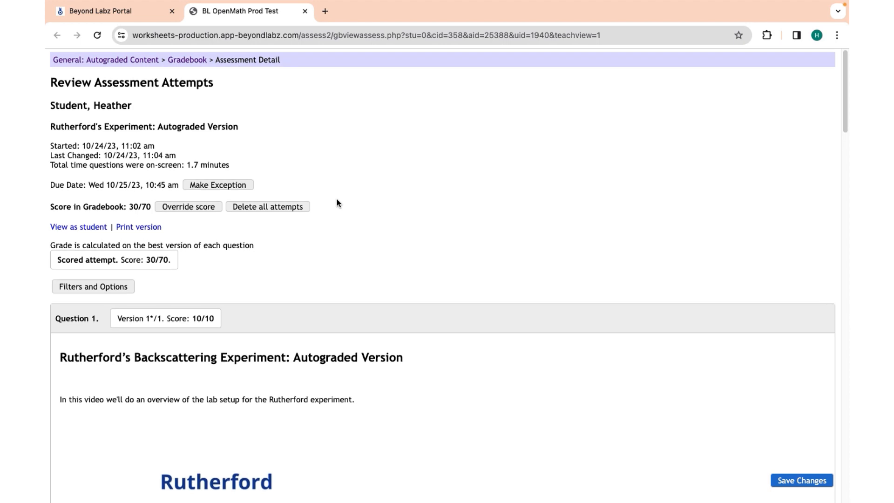
scroll(335, 199, down, 15)
scroll(334, 198, down, 8)
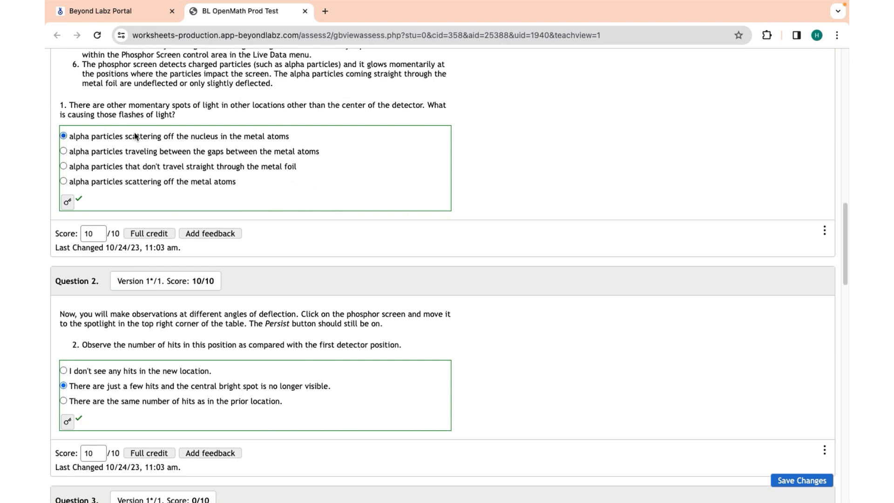
click(208, 236)
text(good jo)
text(b)
click(564, 323)
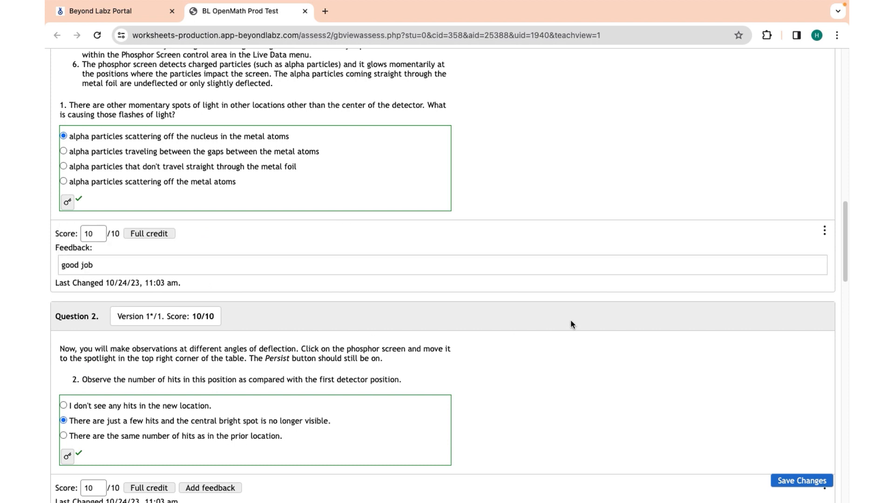
scroll(435, 266, down, 1)
scroll(428, 270, down, 10)
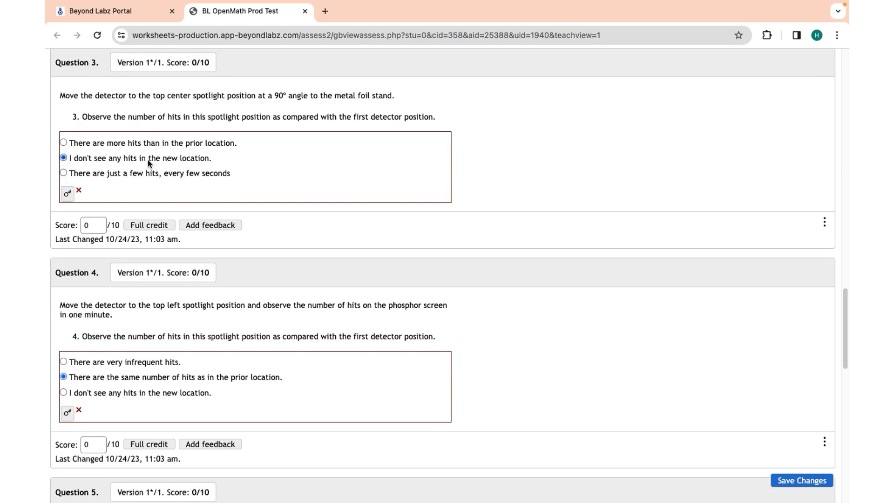
click(809, 480)
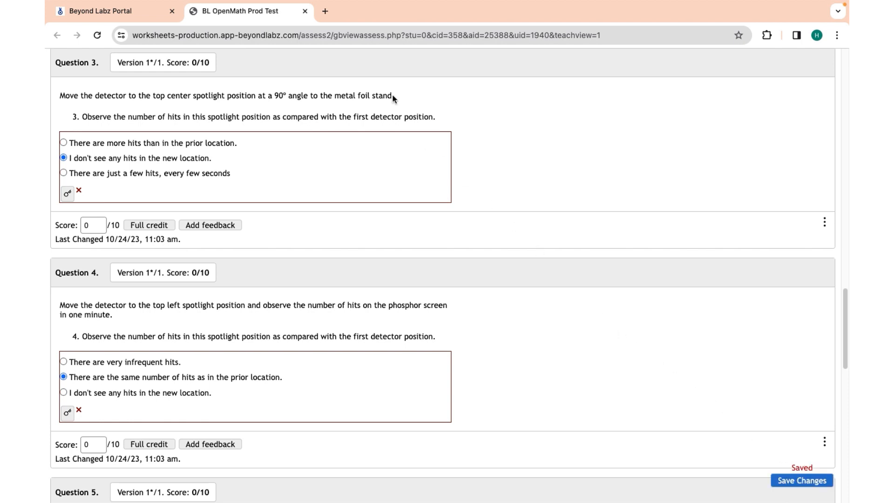
click(93, 11)
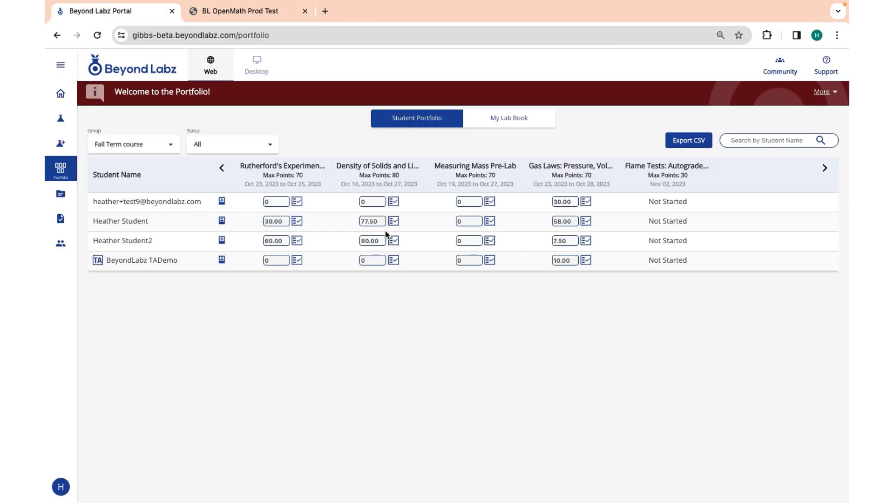
In the Density attempt, change the sample-name score from 0 to 2.5, save, and return to the portfolio
click(393, 222)
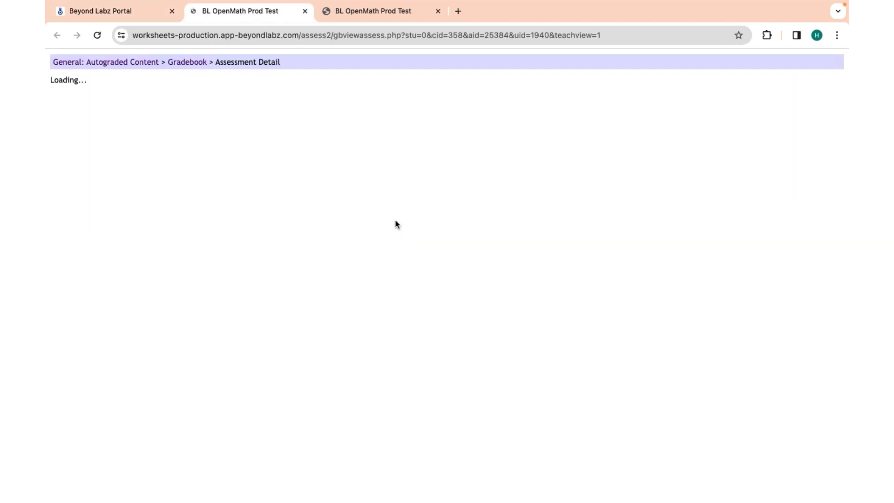
scroll(371, 253, down, 10)
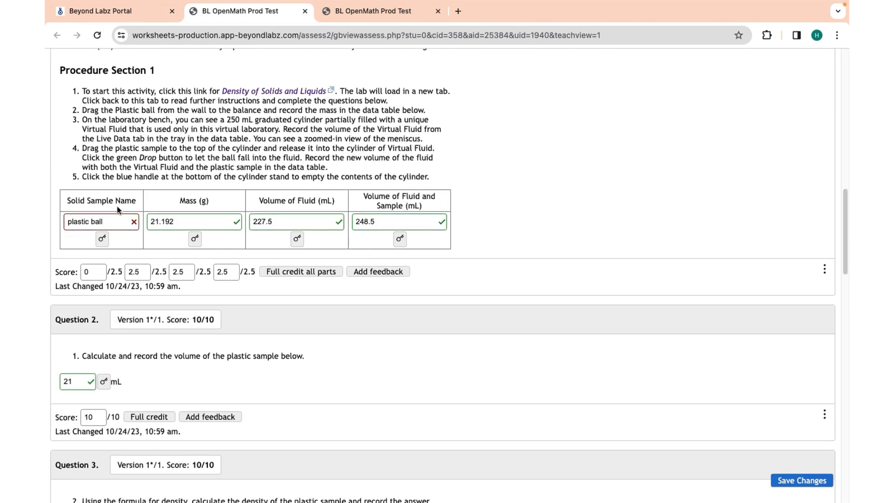
click(102, 239)
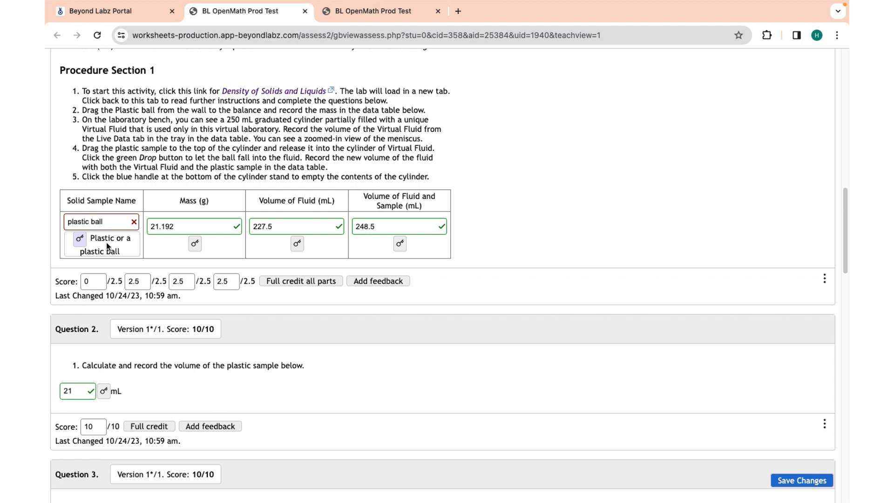
click(94, 279)
key(BackSpace)
text(2.5)
click(397, 378)
click(789, 483)
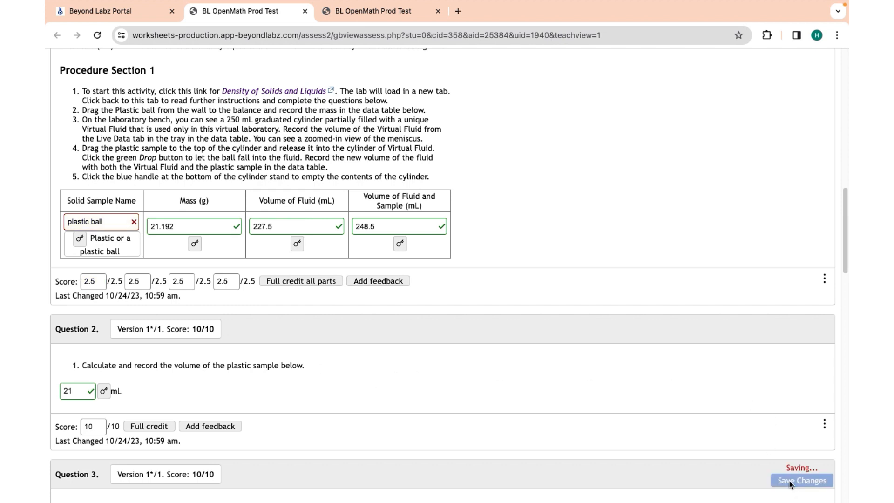
click(111, 11)
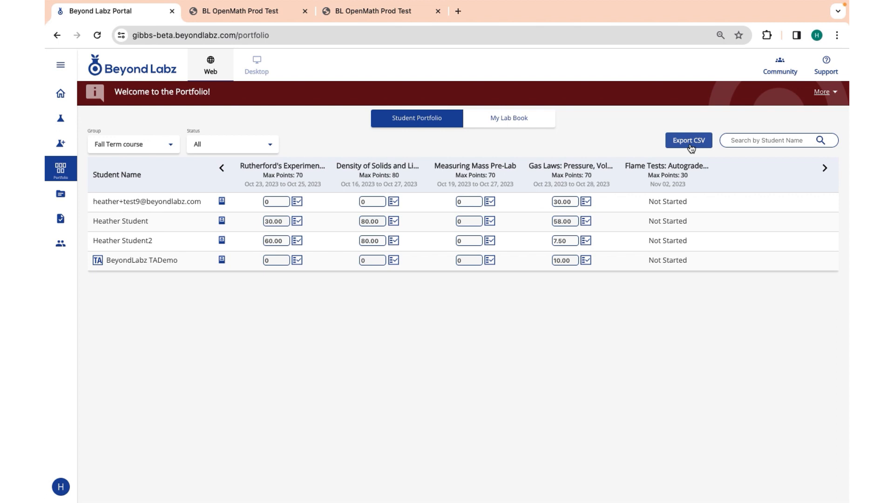
click(222, 221)
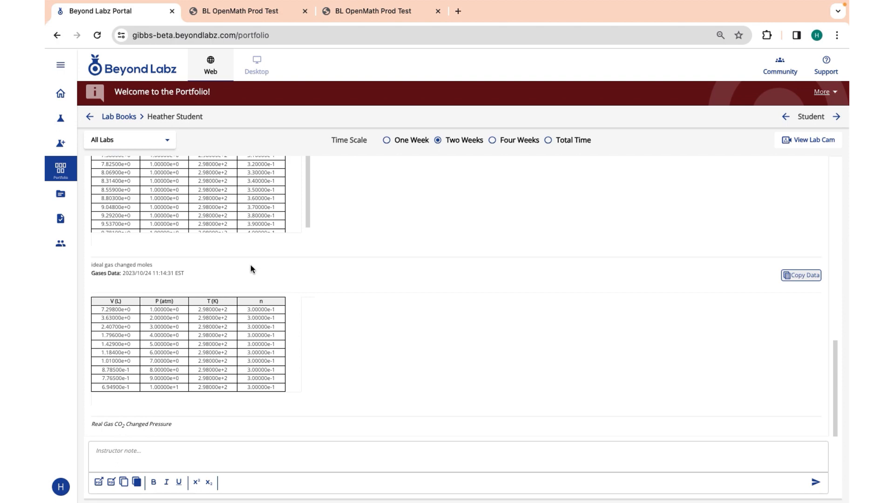
mouse_move(835, 359)
mouse_down()
mouse_move(826, 213)
mouse_move(845, 362)
mouse_up()
click(809, 140)
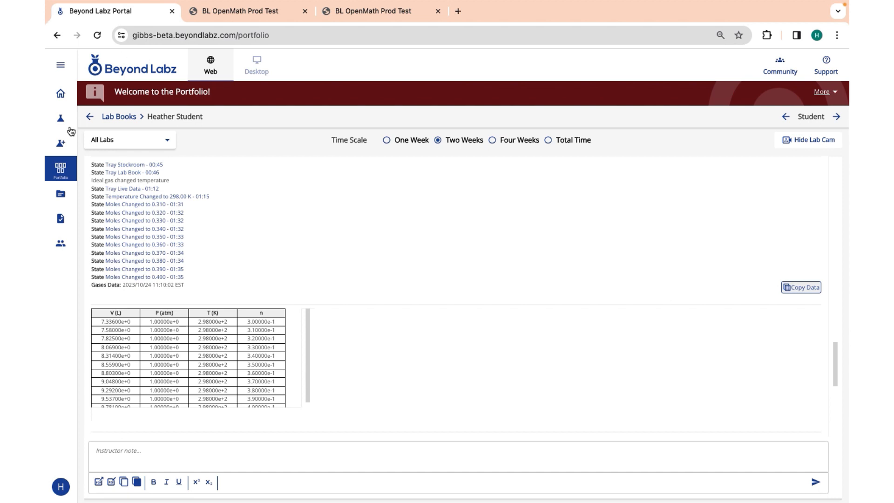
click(90, 117)
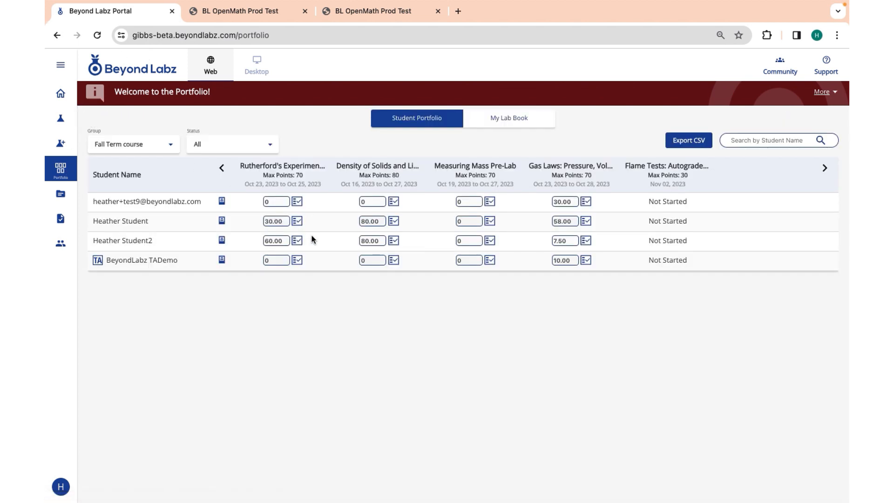